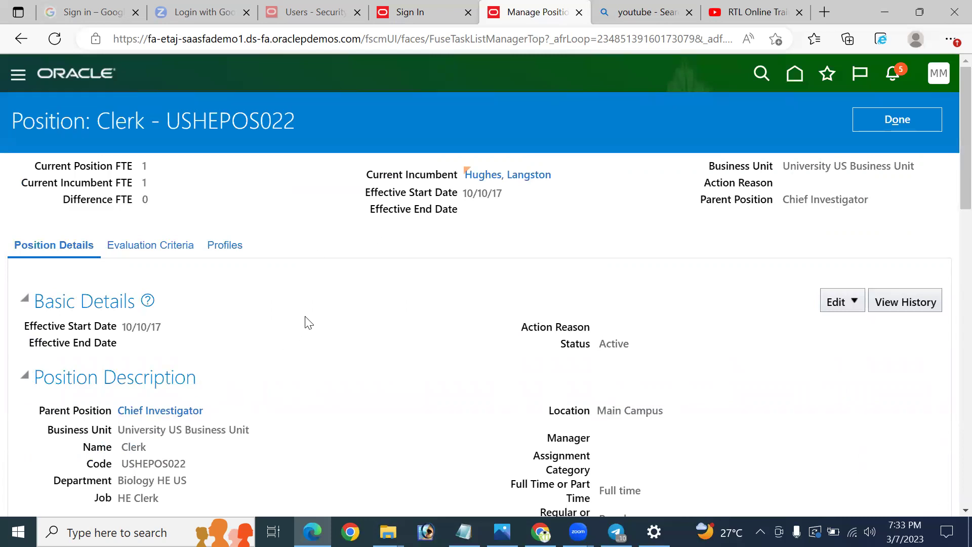
Step: Examine the incumbent type and FTE in the Clerk position's Hiring Information section
scroll(305, 322, "down", 5)
scroll(306, 326, "down", 1)
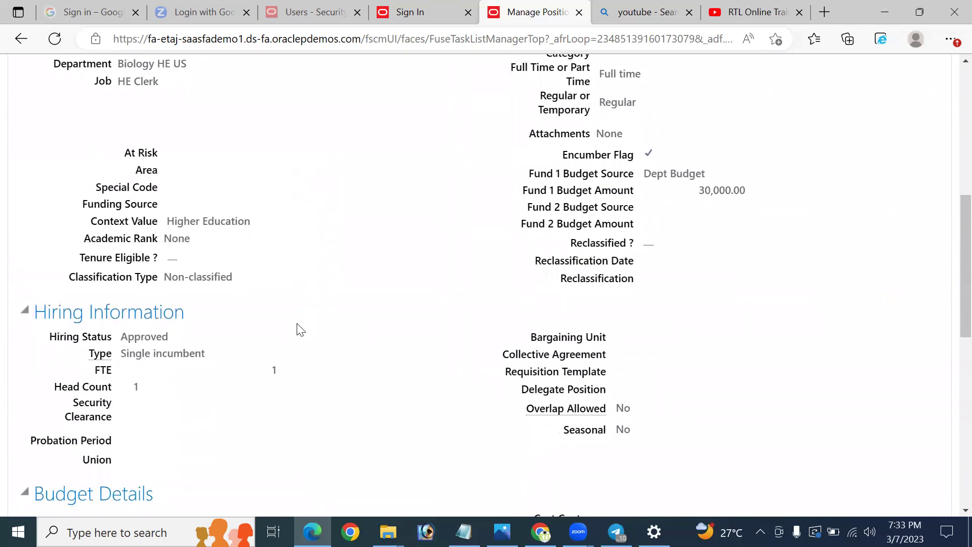
left_click_drag(124, 356, 218, 354)
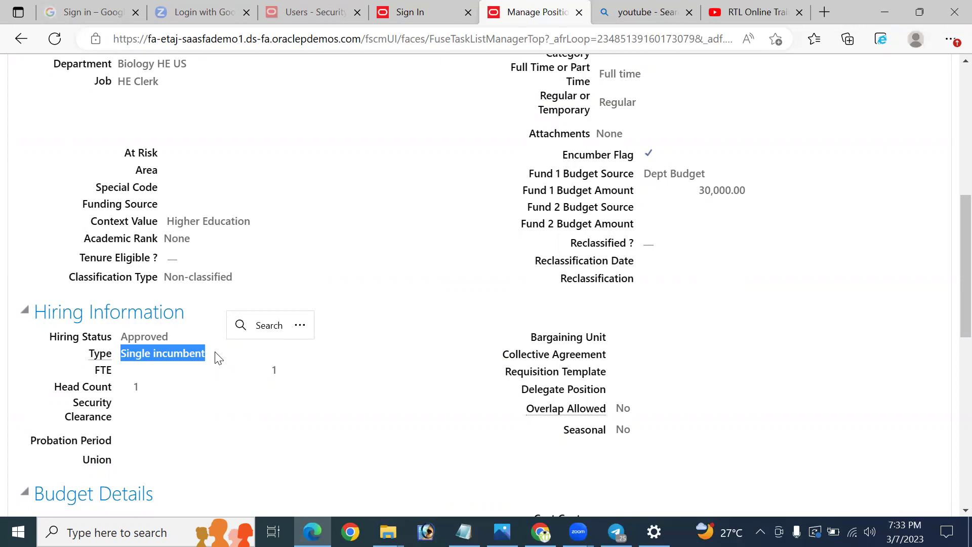
left_click(107, 371)
double_click(104, 370)
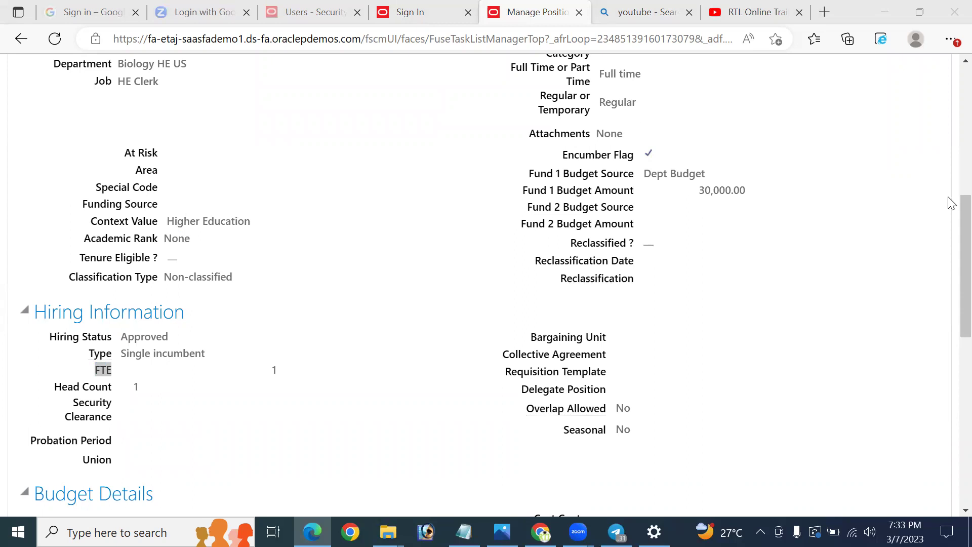
Step: Close the Clerk position and the Manage Positions page to return to the setup task list
scroll(950, 185, "up", 8)
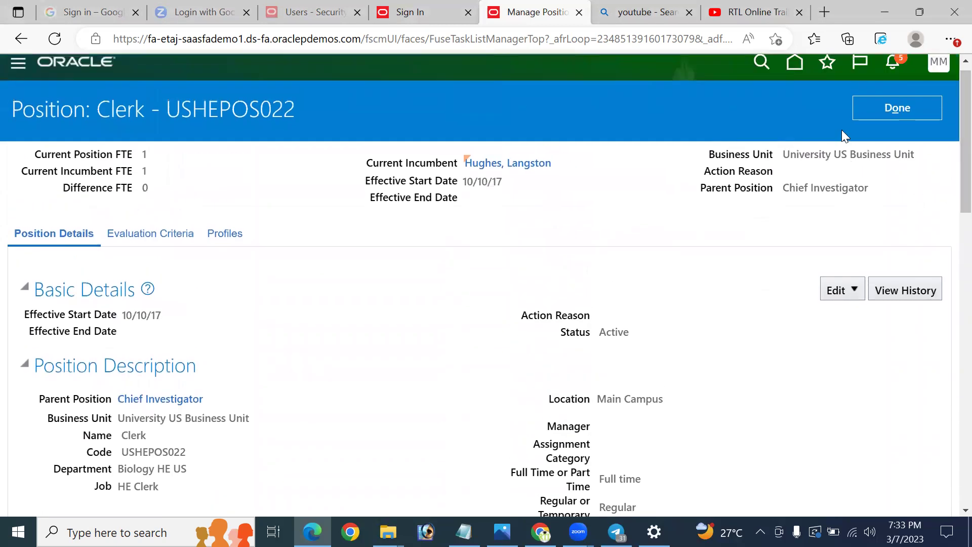
left_click(894, 111)
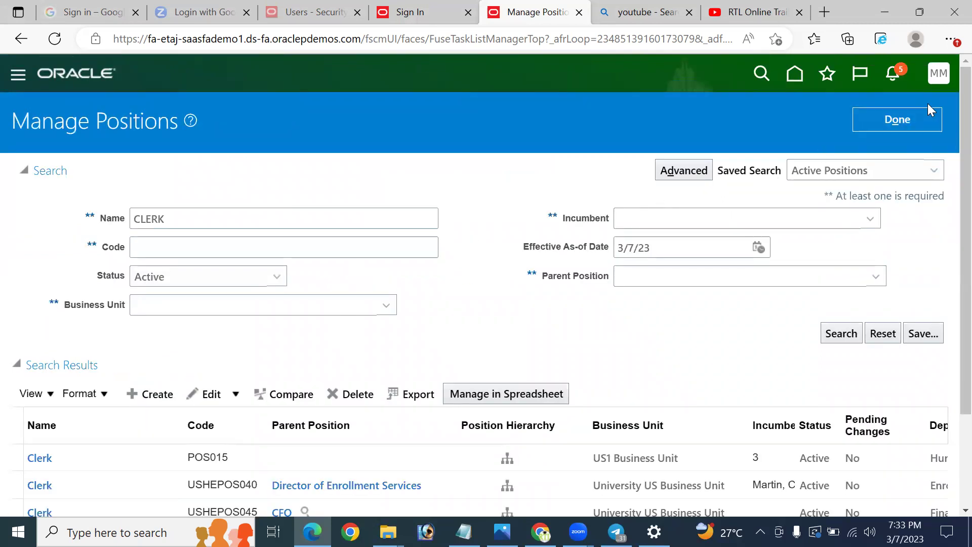
left_click(898, 117)
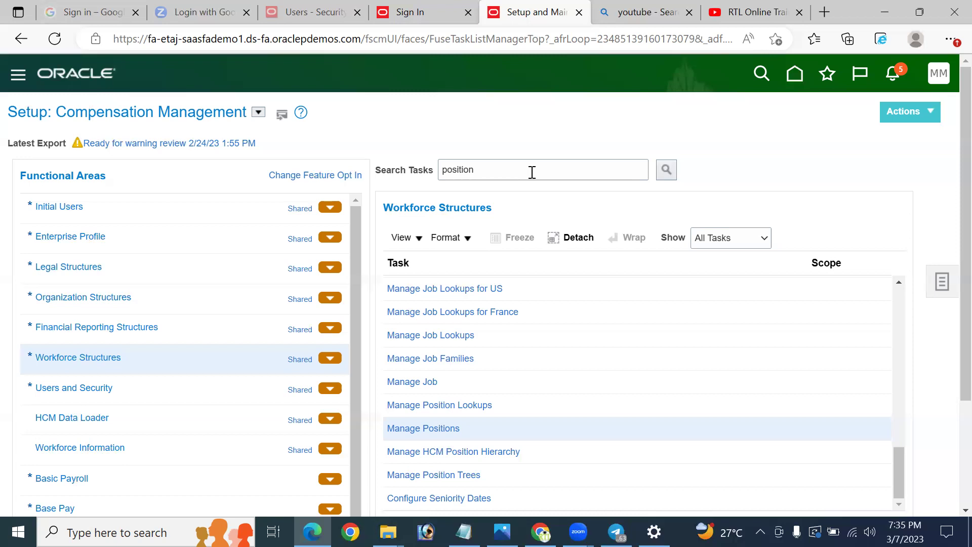
Step: Search the setup tasks for "manage enterprise" and open the Manage Enterprise HCM Information task
double_click(532, 173)
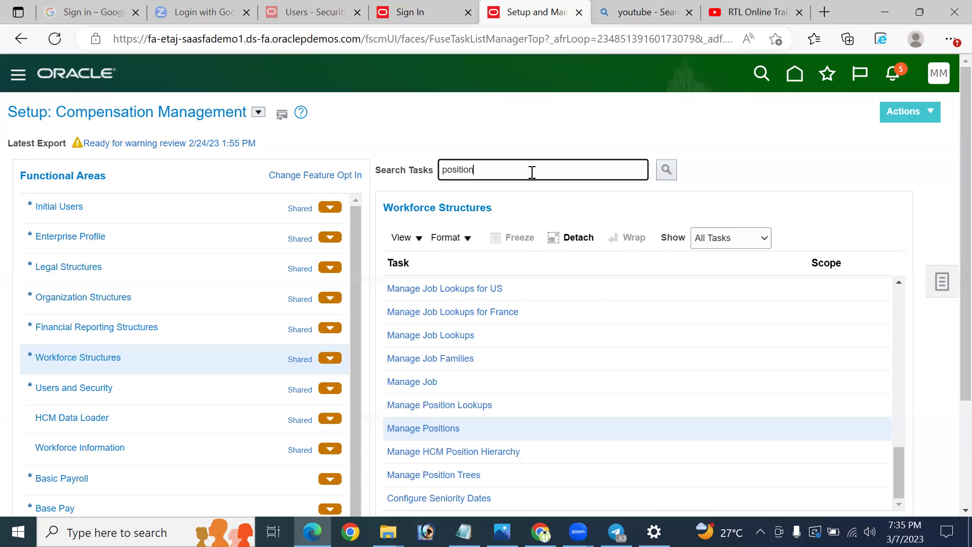
type("man")
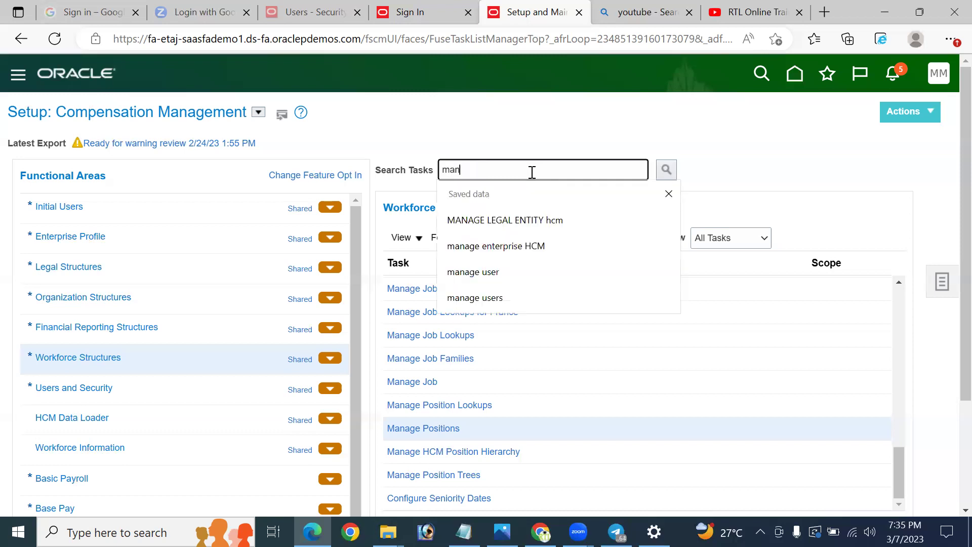
type("gea enterprise")
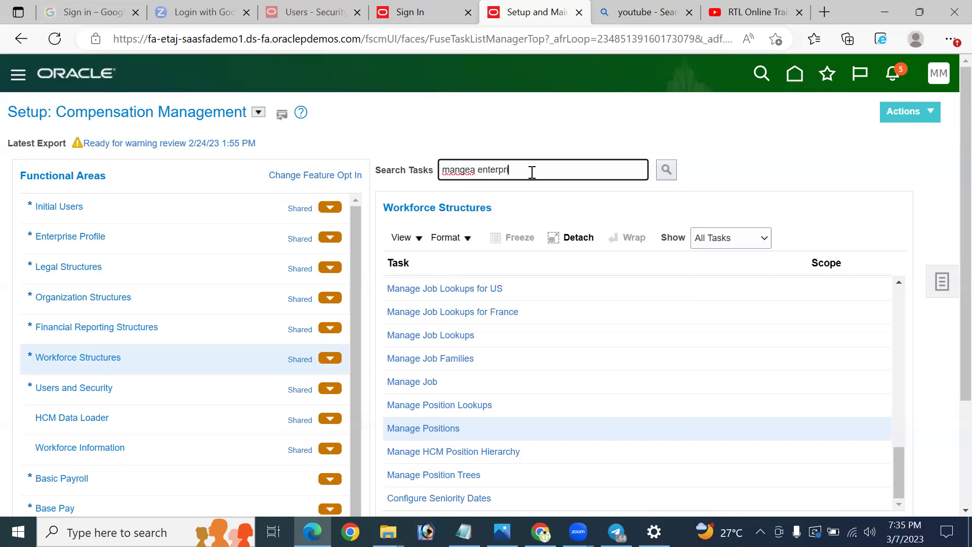
type("\\")
key("BackSpace")
key("Return")
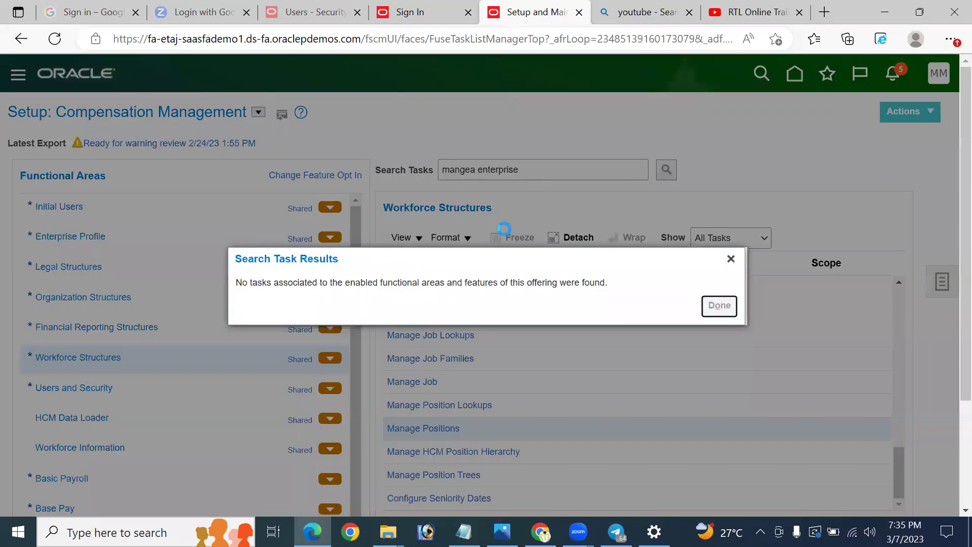
key("Return")
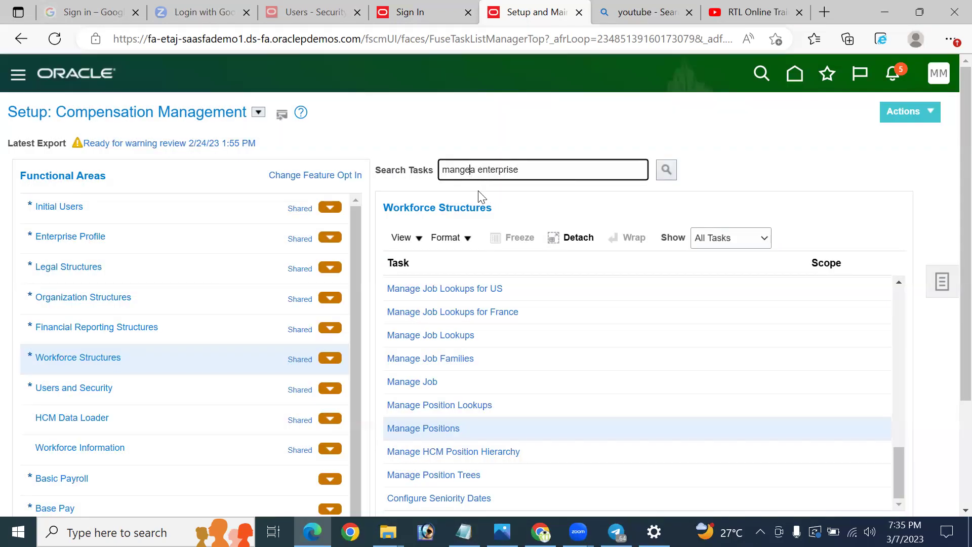
key("Delete")
key("Left")
type("a")
key("Return")
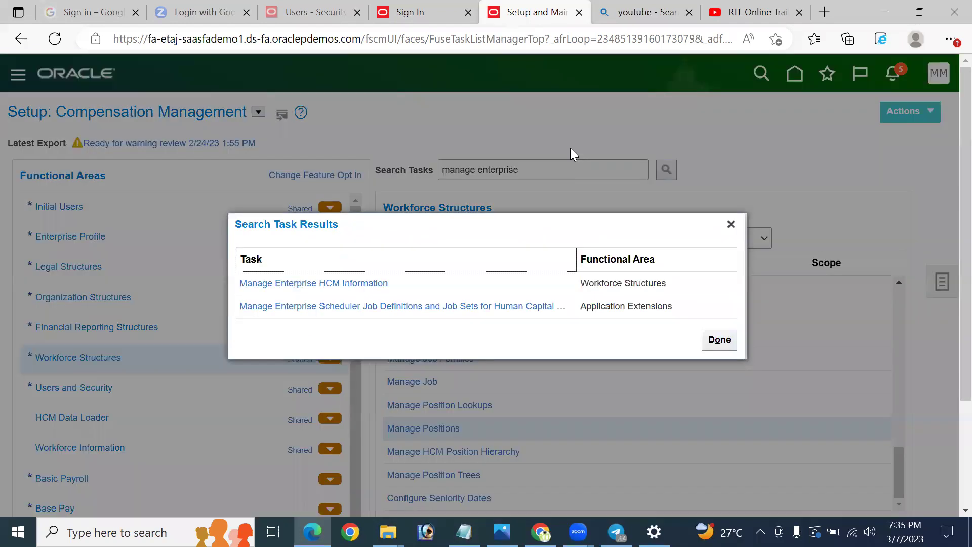
left_click(322, 283)
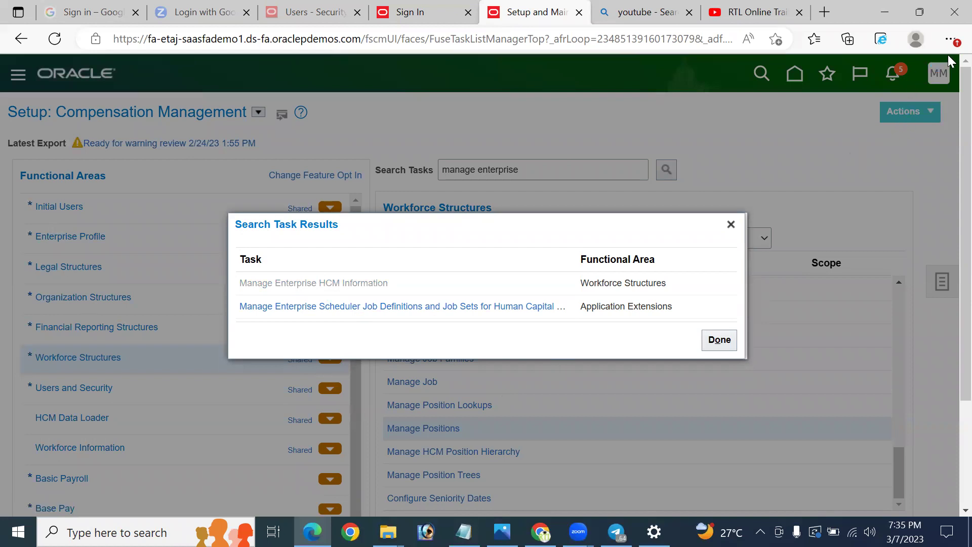
Step: Show the enterprise page in full screen and examine its Position Synchronization Configuration, including Allow Override at Assignment
left_click(950, 39)
left_click(917, 119)
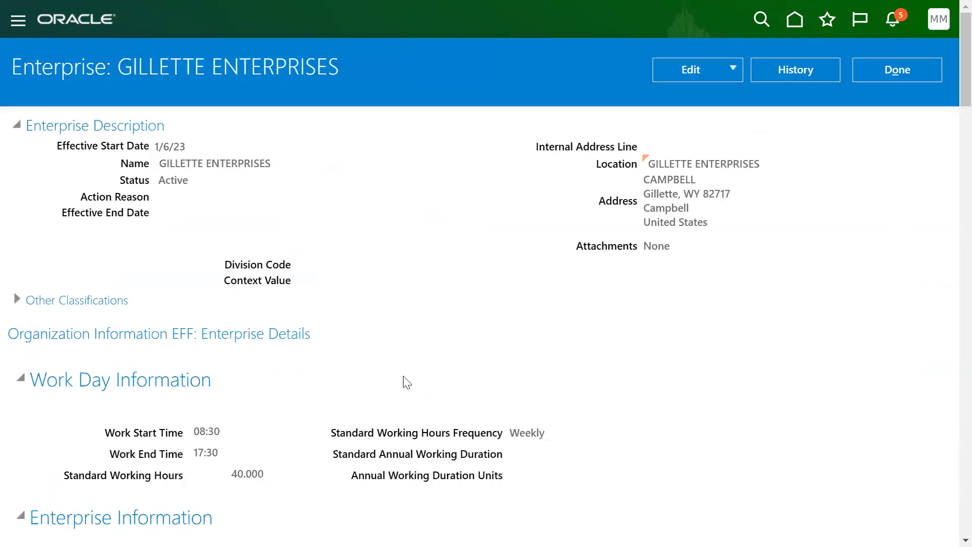
scroll(313, 405, "down", 20)
scroll(313, 405, "up", 3)
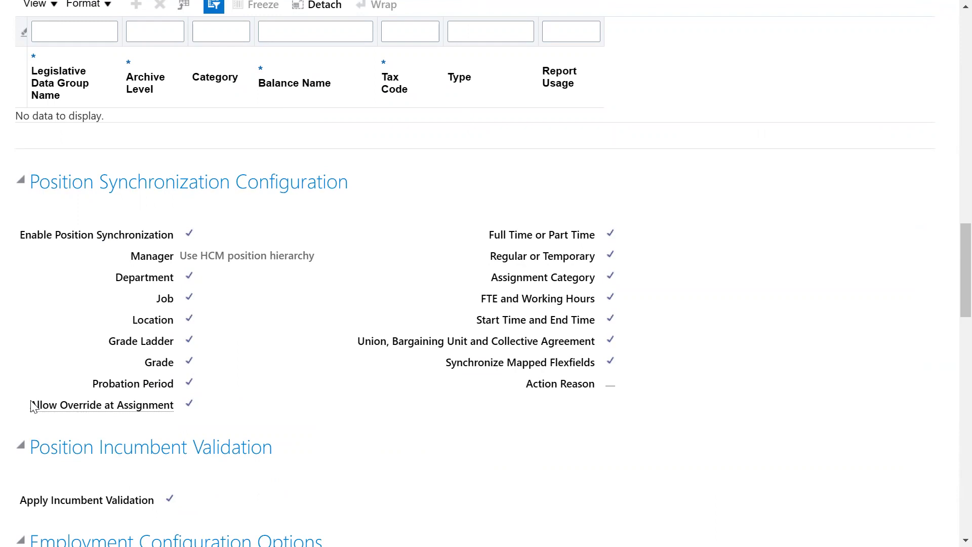
mouse_move(123, 414)
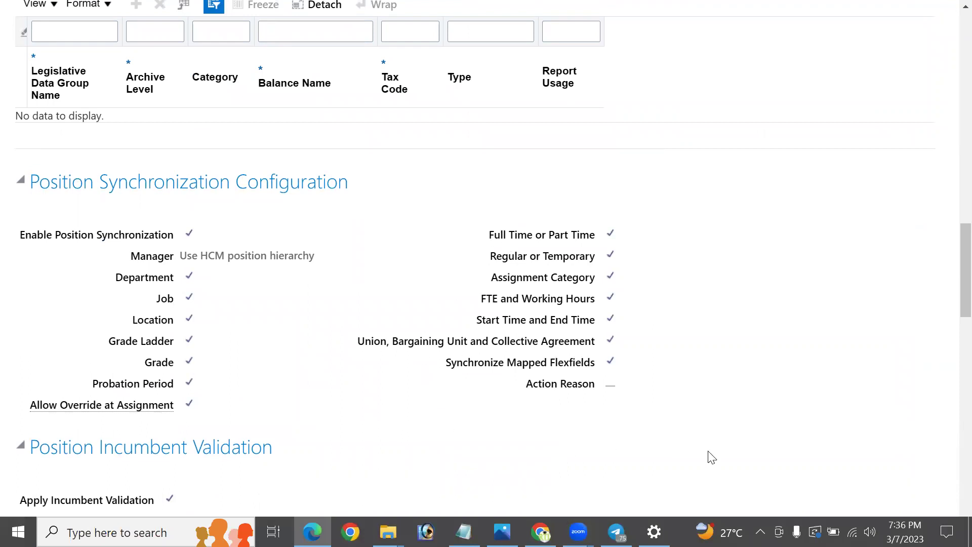
Step: Examine the Enterprise Information section, highlighting the value of Person Number Generation Method
scroll(696, 449, "up", 5)
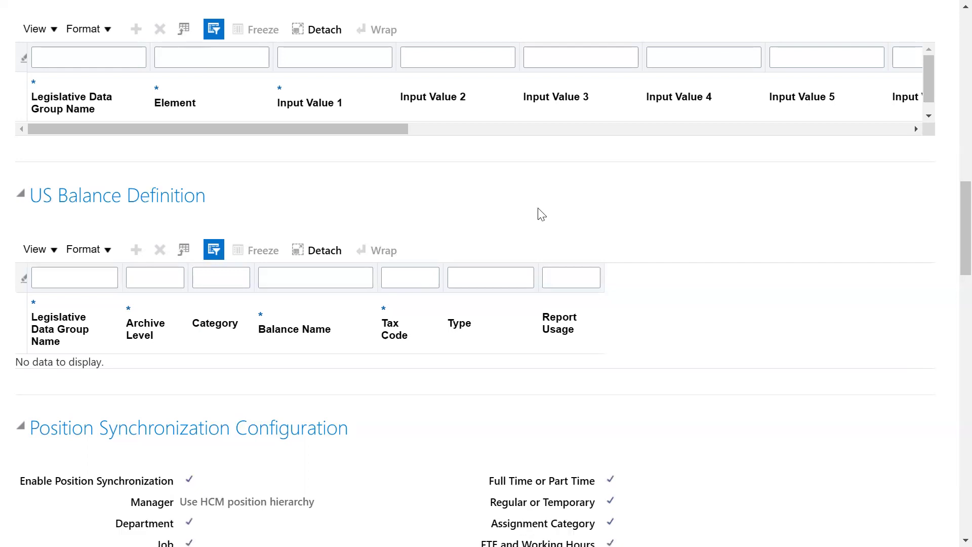
scroll(541, 215, "up", 15)
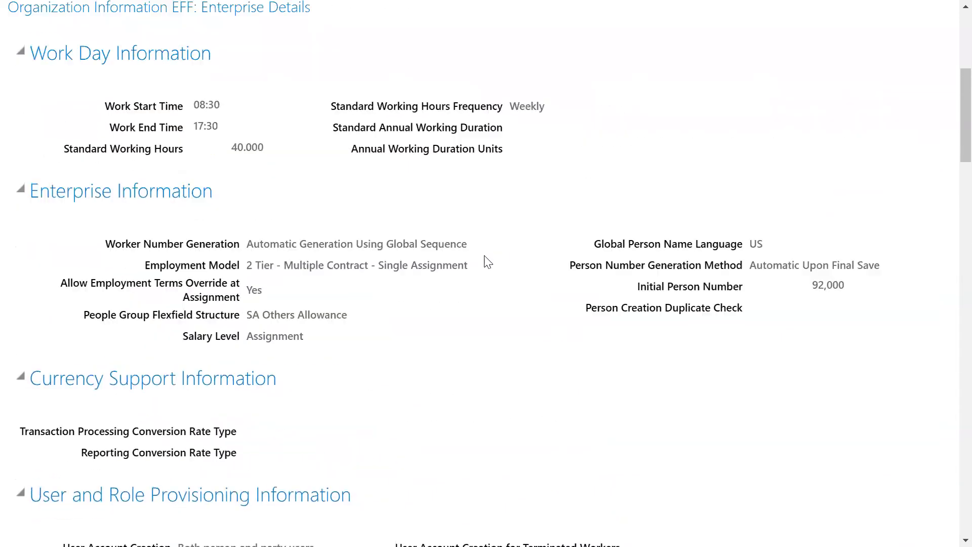
scroll(390, 358, "down", 2)
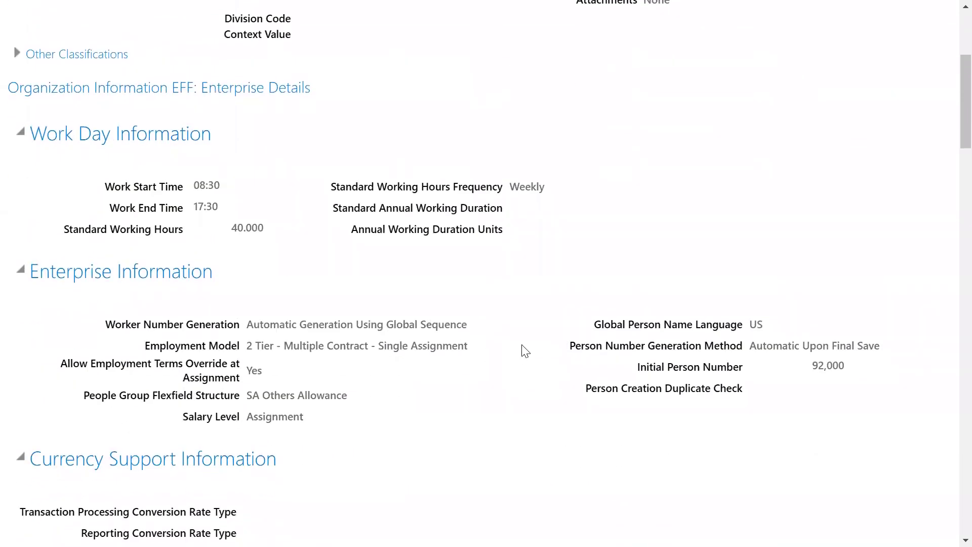
left_click_drag(751, 343, 886, 343)
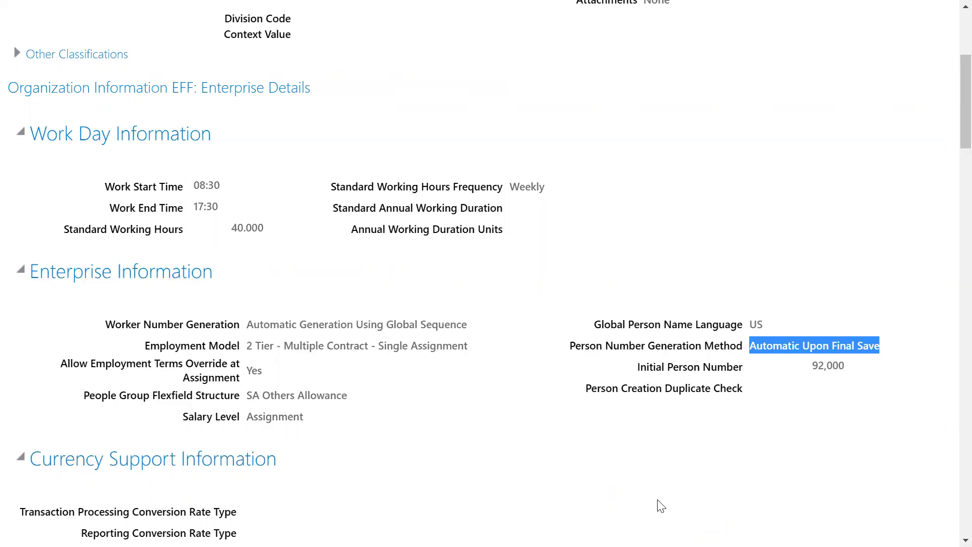
scroll(605, 400, "up", 5)
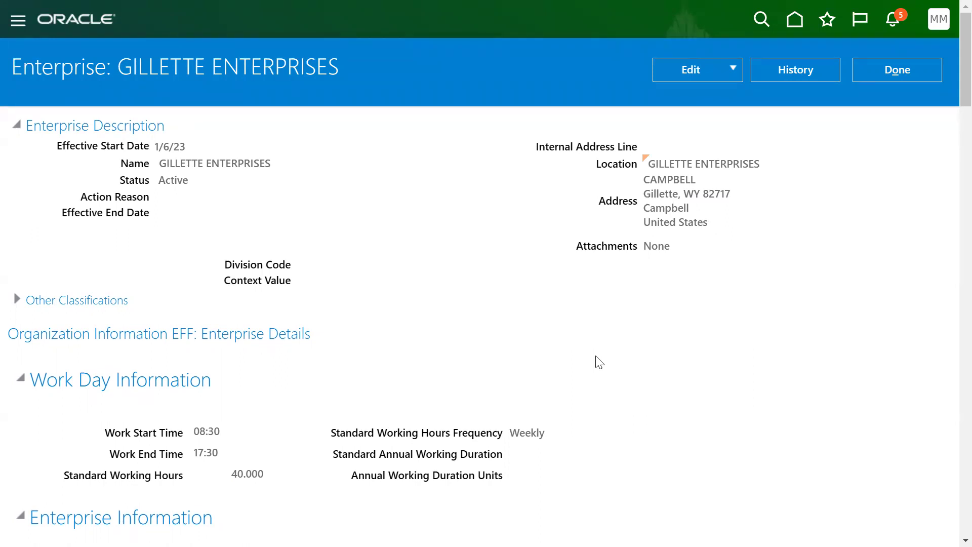
Step: Open the enterprise record in Correct mode and view the available Person Creation Duplicate Check options
mouse_move(950, 5)
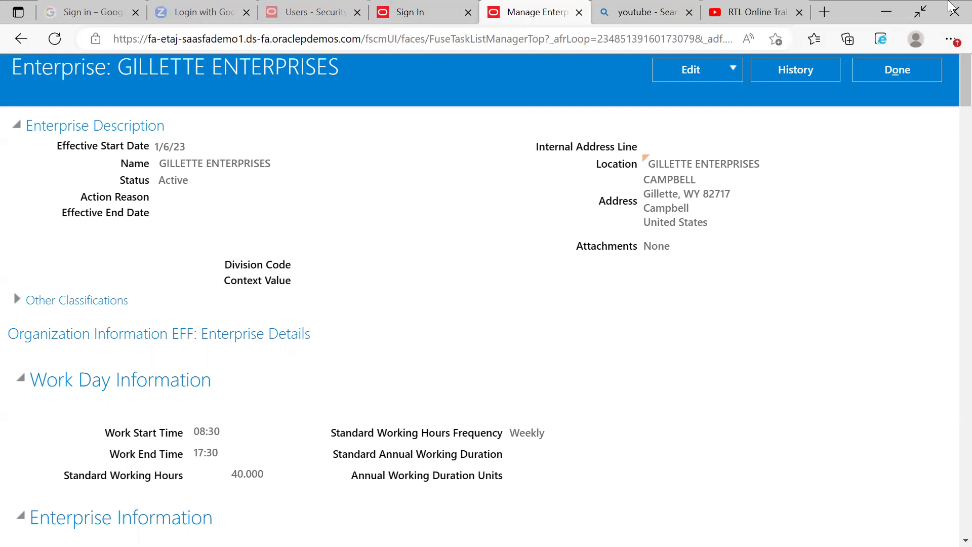
left_click(721, 71)
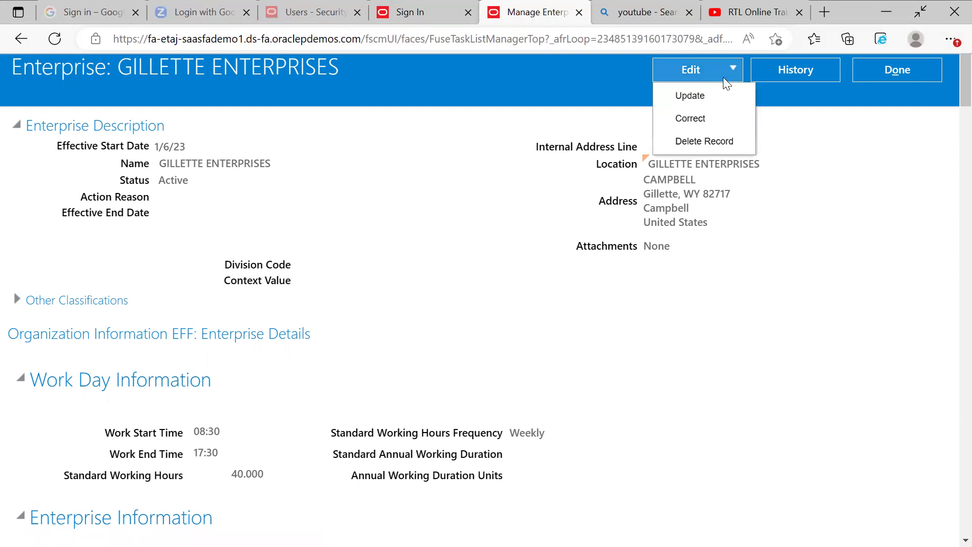
left_click(709, 119)
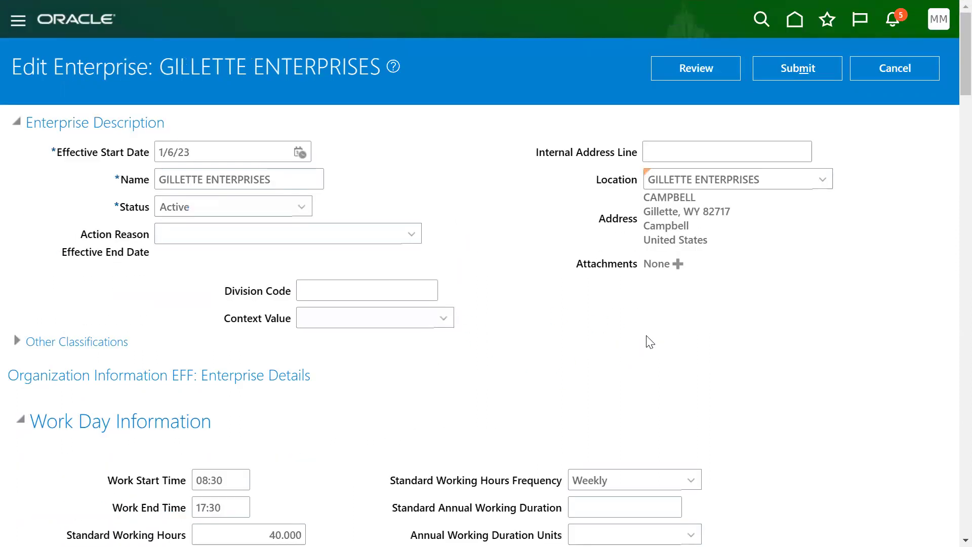
scroll(719, 360, "down", 10)
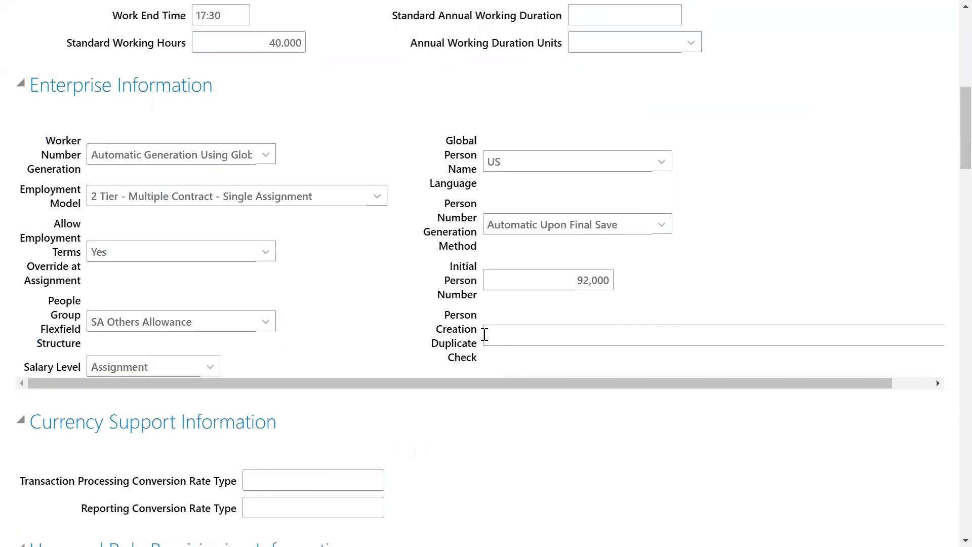
left_click_drag(443, 314, 720, 395)
left_click(927, 336)
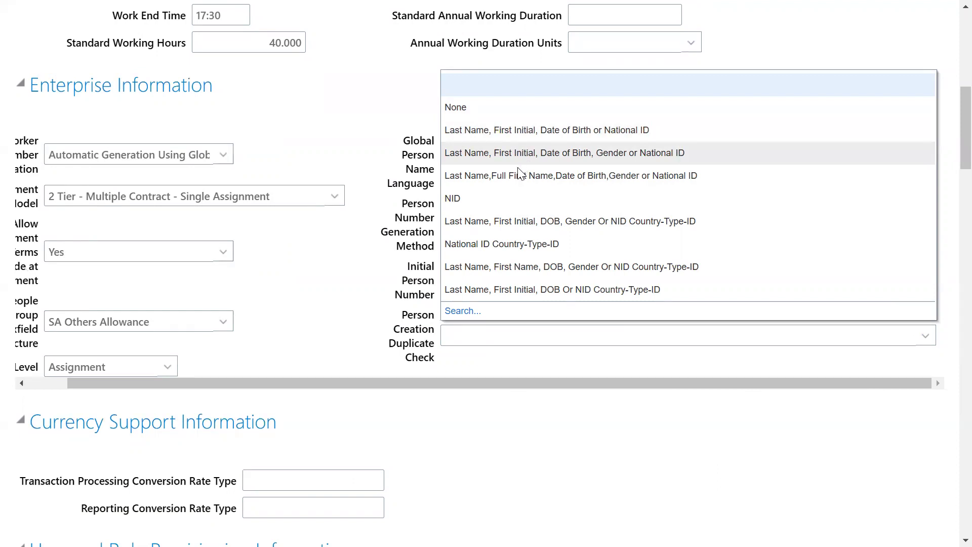
left_click(352, 306)
Step: Discard the enterprise edit and close the enterprise page to return to the setup task list
scroll(666, 261, "up", 10)
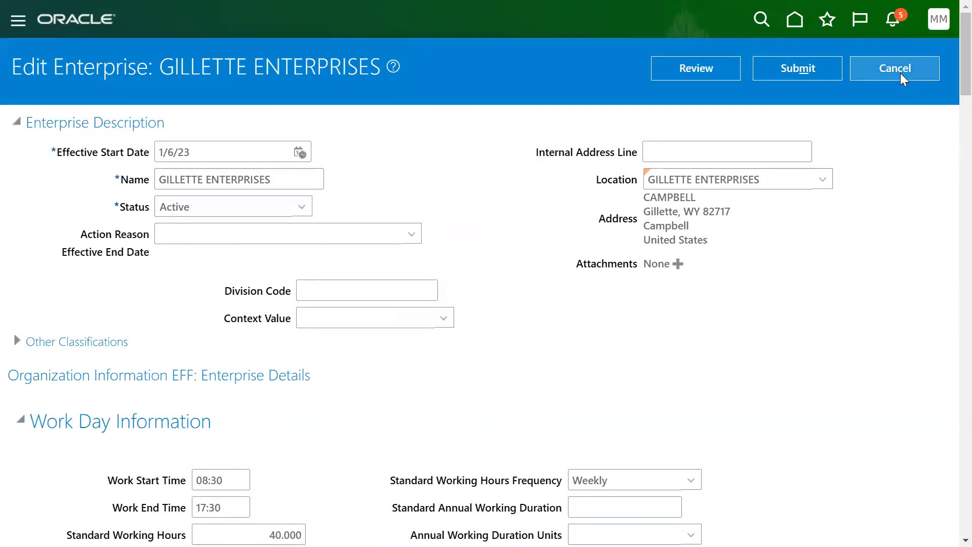
left_click(900, 74)
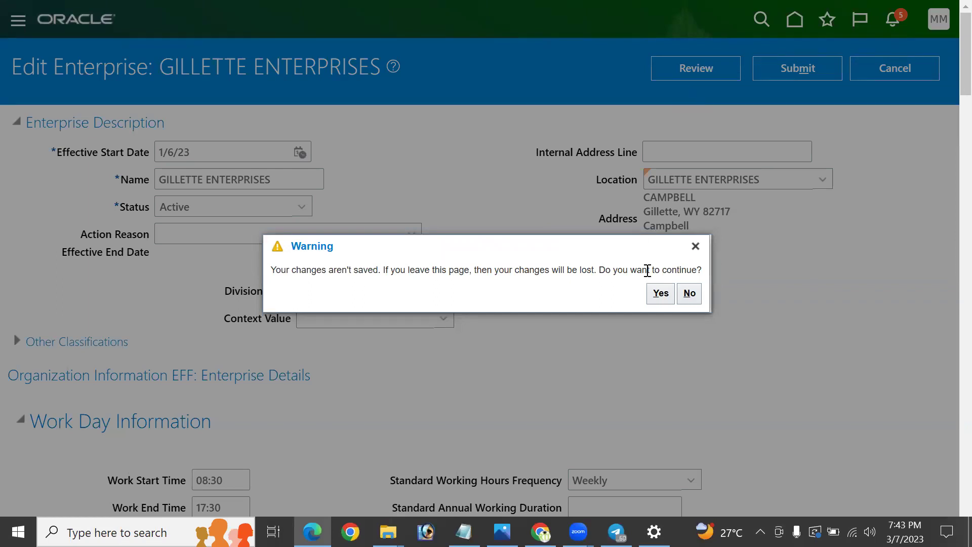
left_click(660, 293)
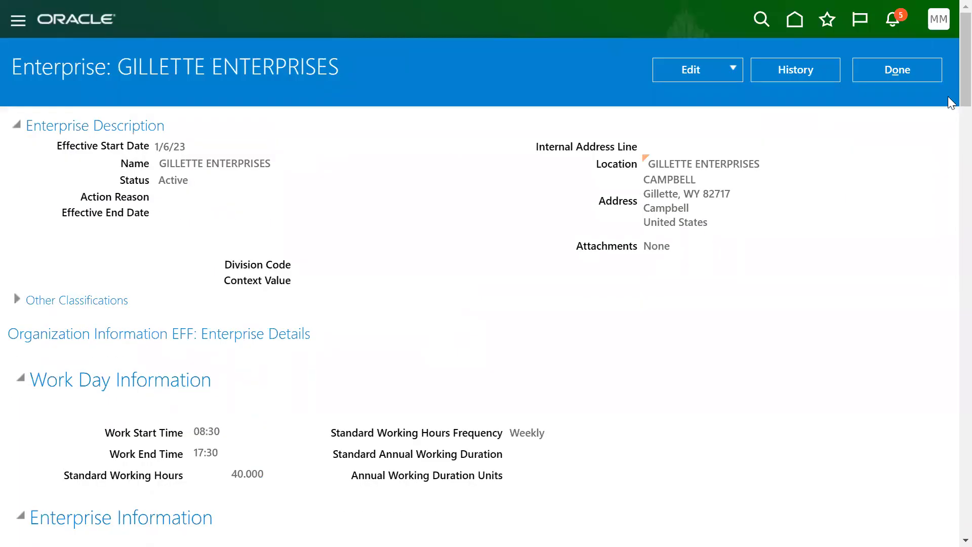
left_click(899, 74)
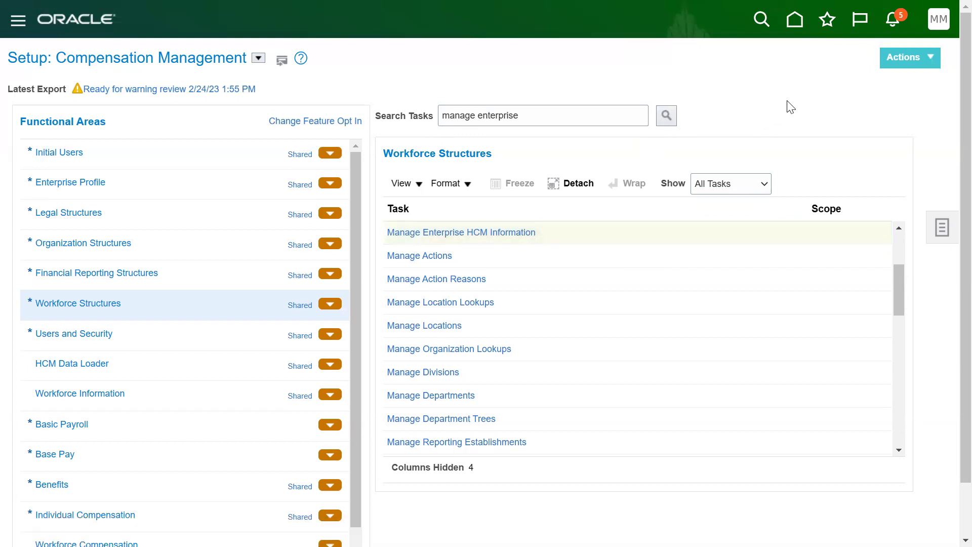
Step: Switch to the Chrome window and submit the prefilled Oracle account sign-in form
mouse_move(952, 7)
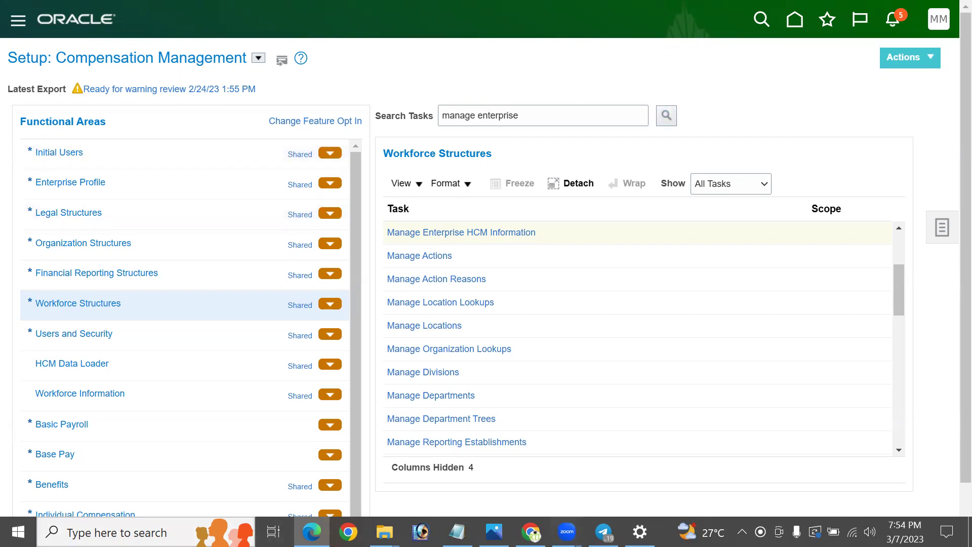
key("alt+Tab")
key("alt+Tab")
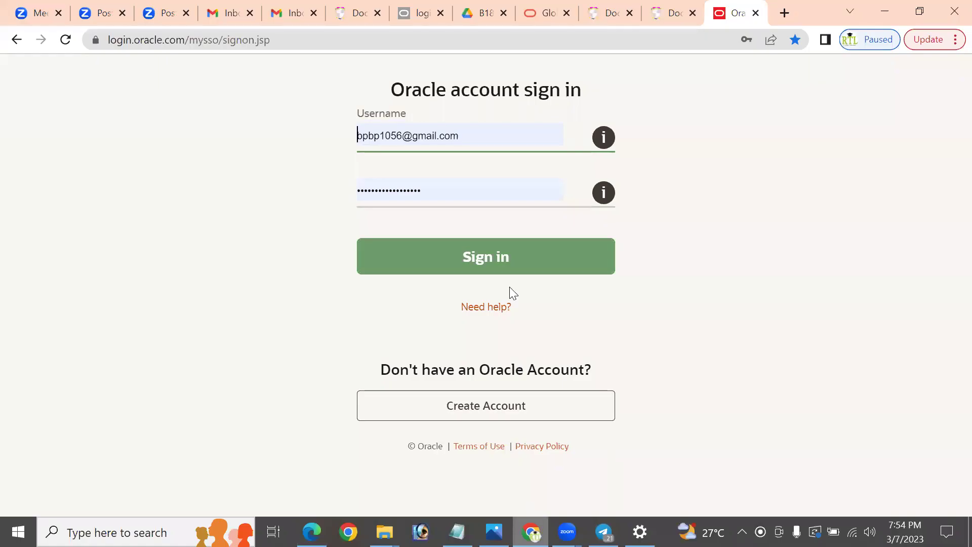
left_click(454, 267)
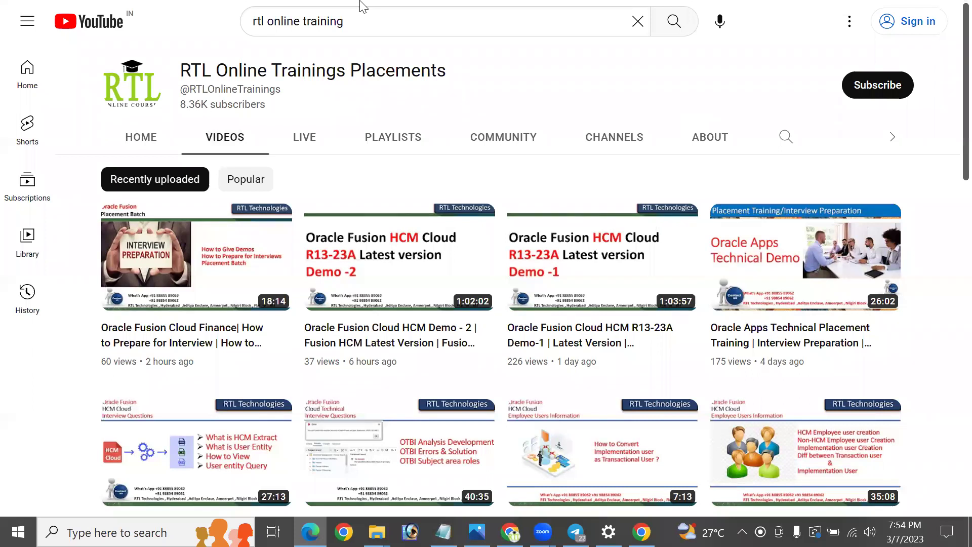
mouse_move(759, 1)
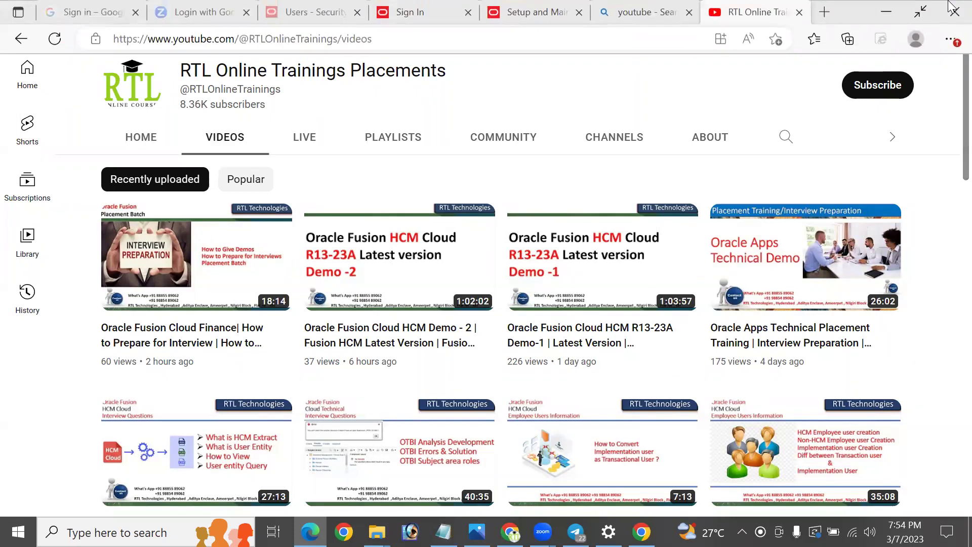